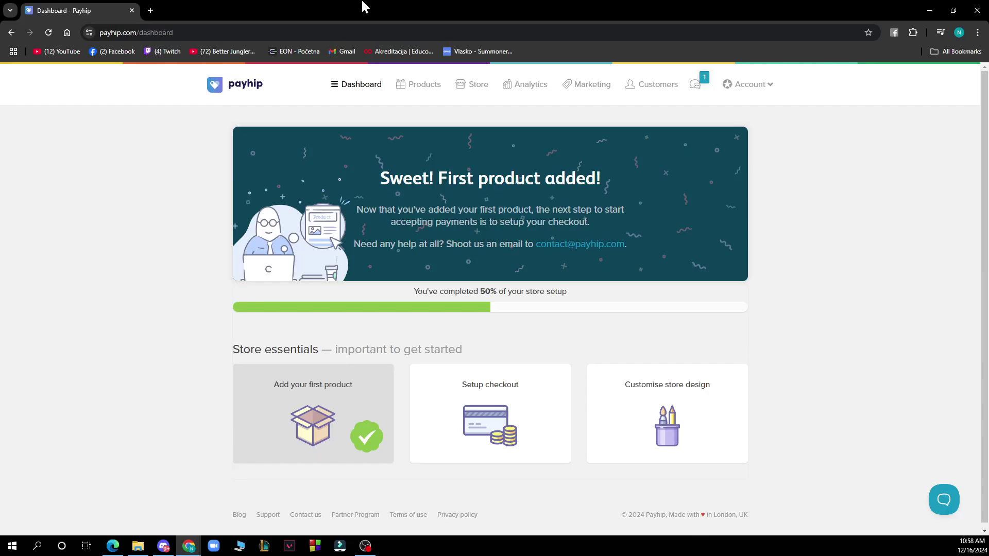
Switch between browser windows to bring the Payhip window to the front.
{"action": "left_click", "coordinate": [112, 546]}
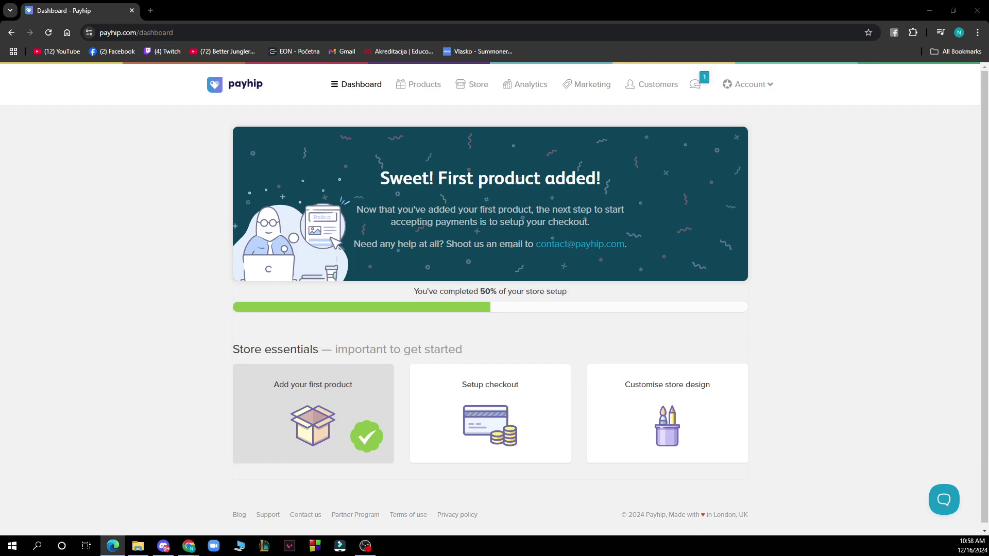
{"action": "left_click", "coordinate": [432, 6]}
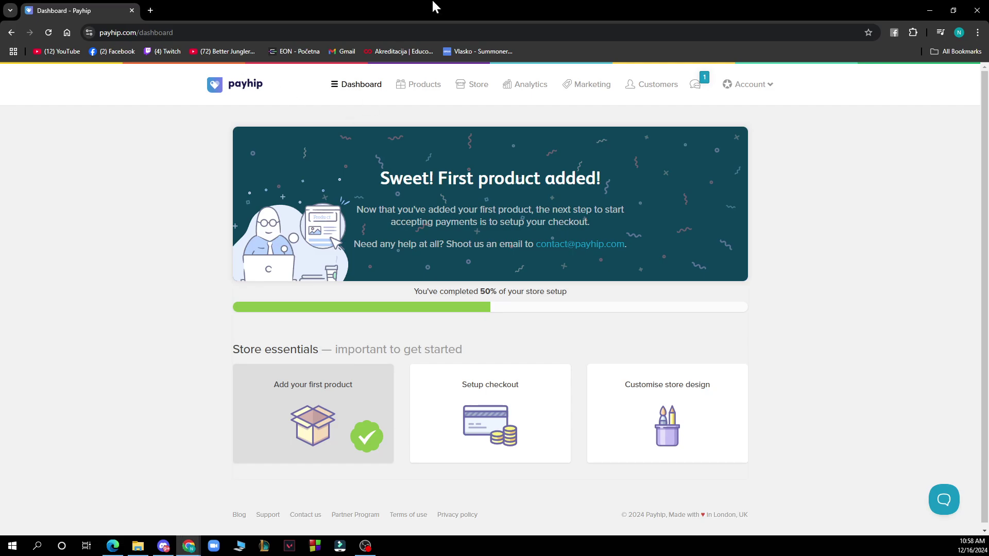
{"action": "left_click", "coordinate": [334, 6]}
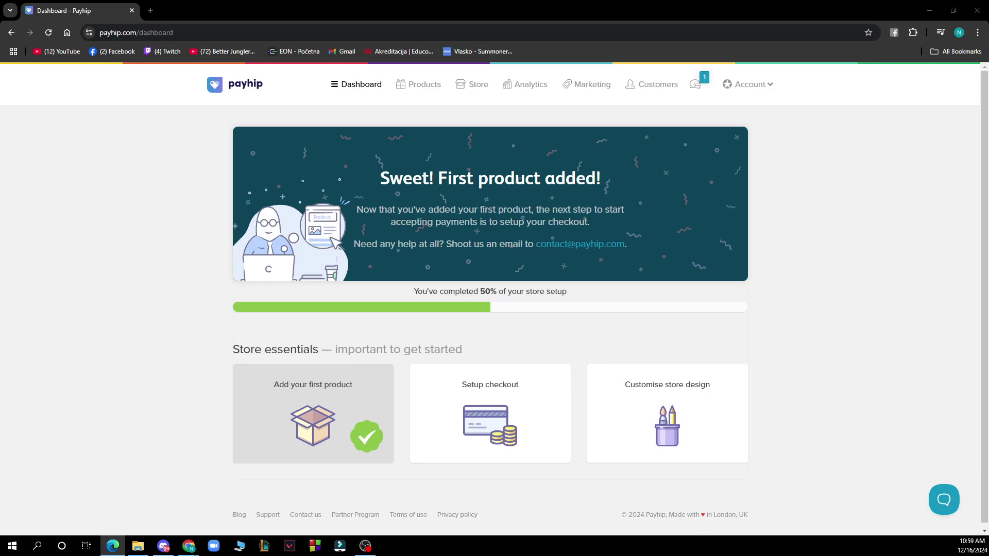
{"action": "left_click", "coordinate": [348, 7]}
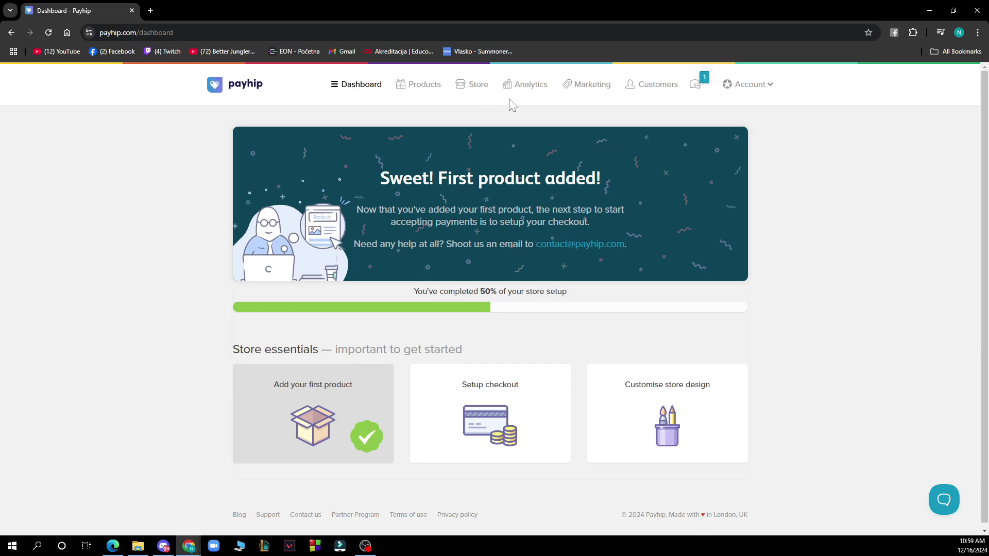
Go from the account options to the Store settings' Domains tab.
{"action": "left_click", "coordinate": [760, 92]}
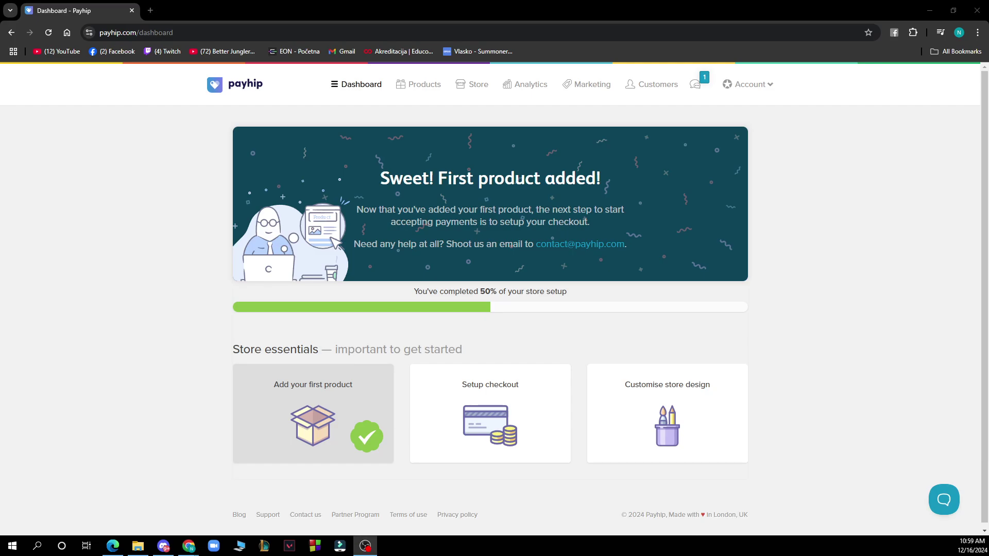
{"action": "left_click", "coordinate": [113, 546]}
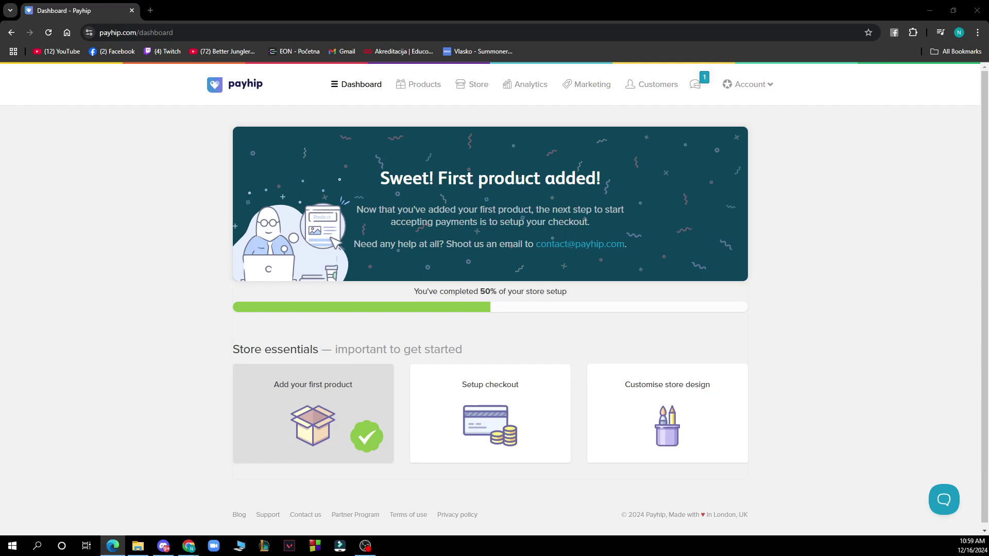
{"action": "left_click", "coordinate": [473, 85]}
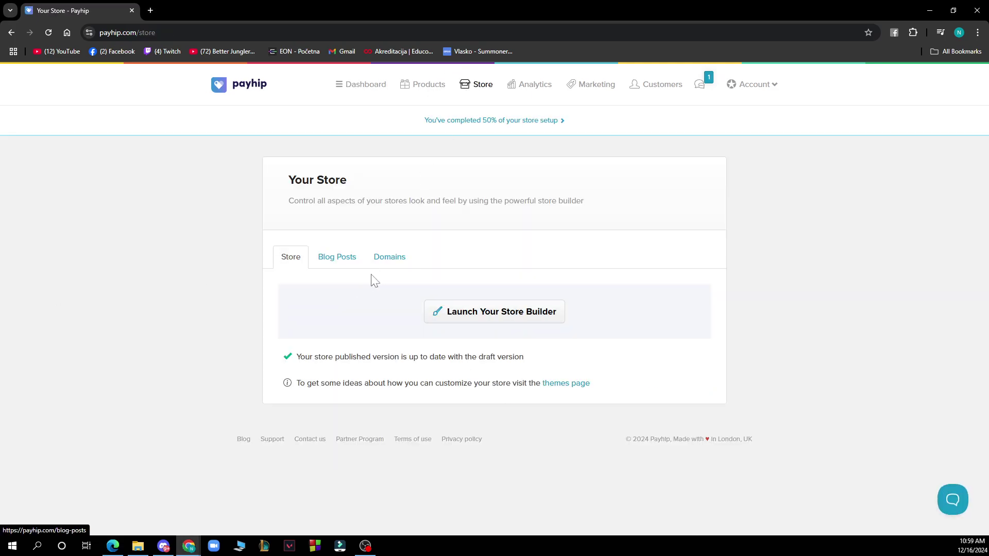
{"action": "left_click", "coordinate": [385, 258]}
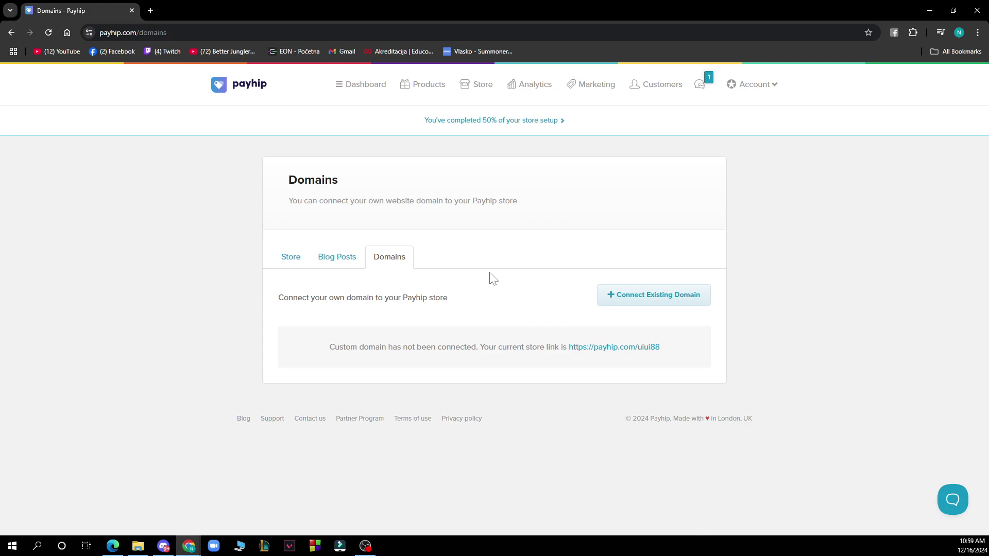
{"action": "left_click", "coordinate": [645, 301]}
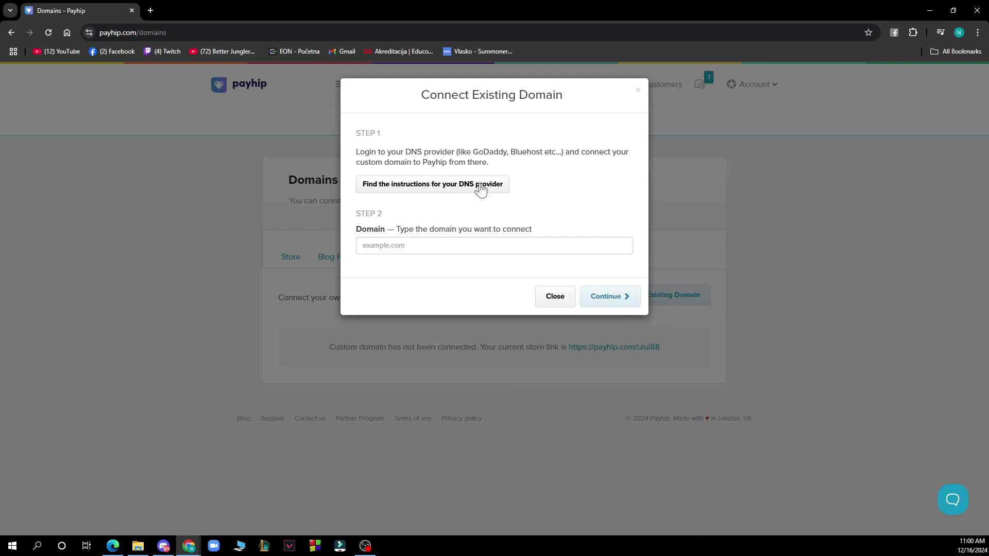
{"action": "left_click", "coordinate": [554, 297]}
Return to the Payhip Dashboard using the payhip logo.
{"action": "left_click", "coordinate": [254, 96]}
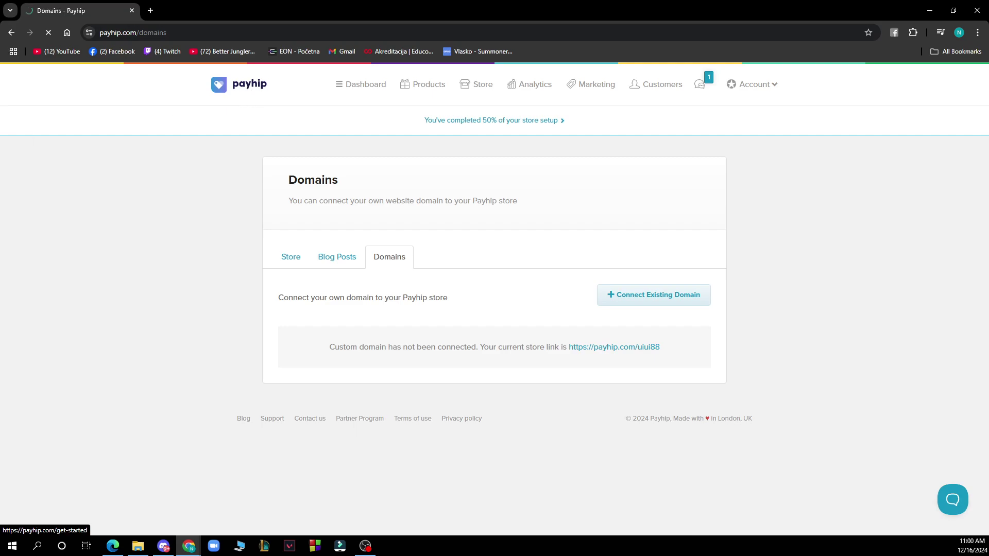